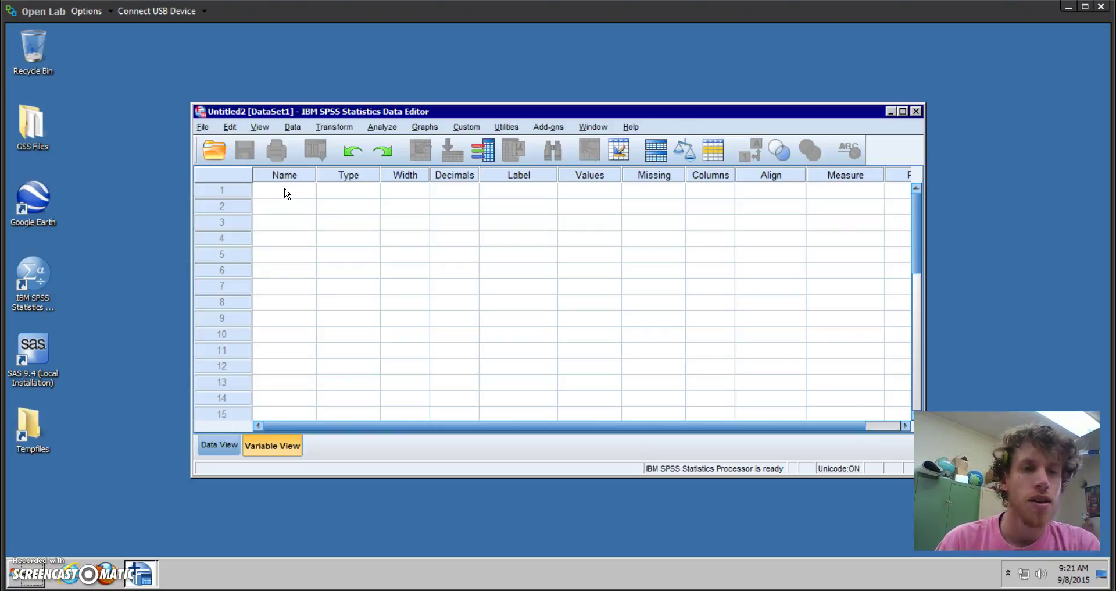
Define three variables named hospital, insurance and frequencies in the first three rows
{"action": "left_click", "coordinate": [287, 193]}
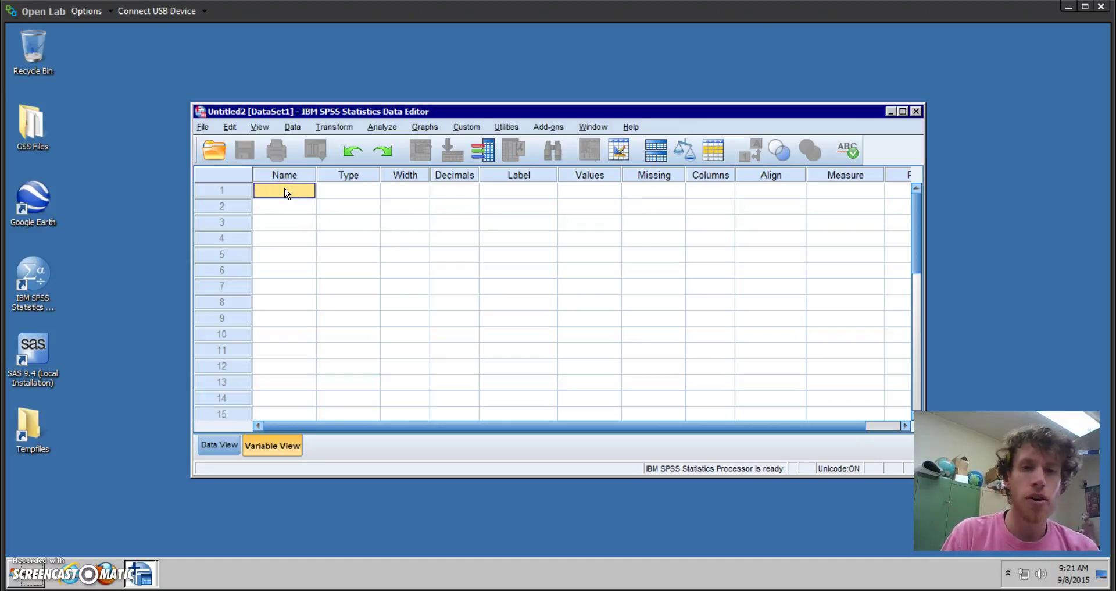
{"action": "type", "text": "hospital"}
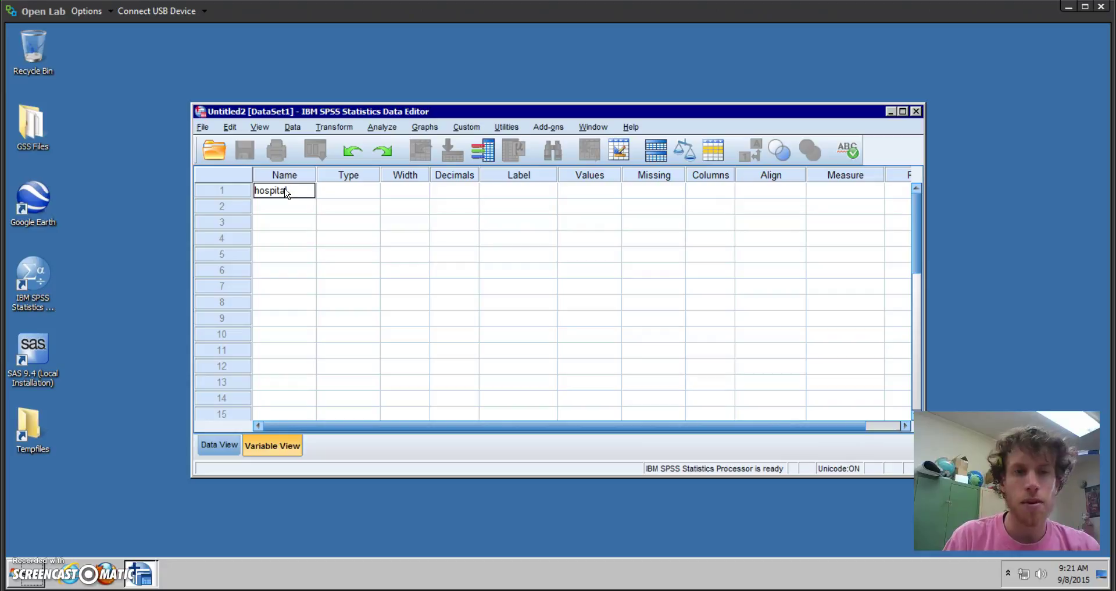
{"action": "key", "text": "Return"}
{"action": "type", "text": "insurance"}
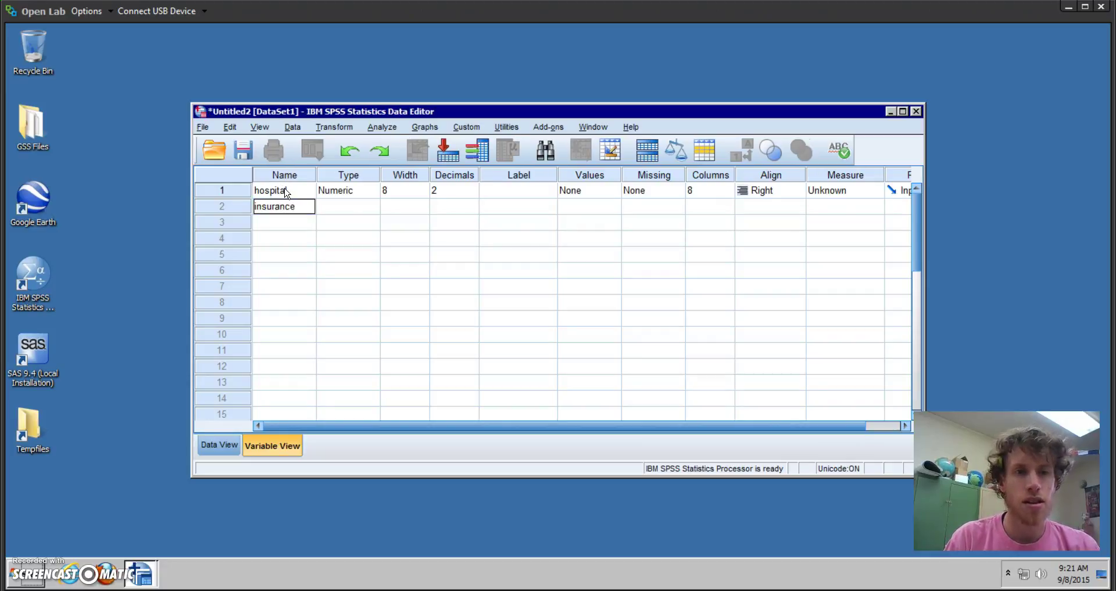
{"action": "key", "text": "Return"}
{"action": "type", "text": "frequen"}
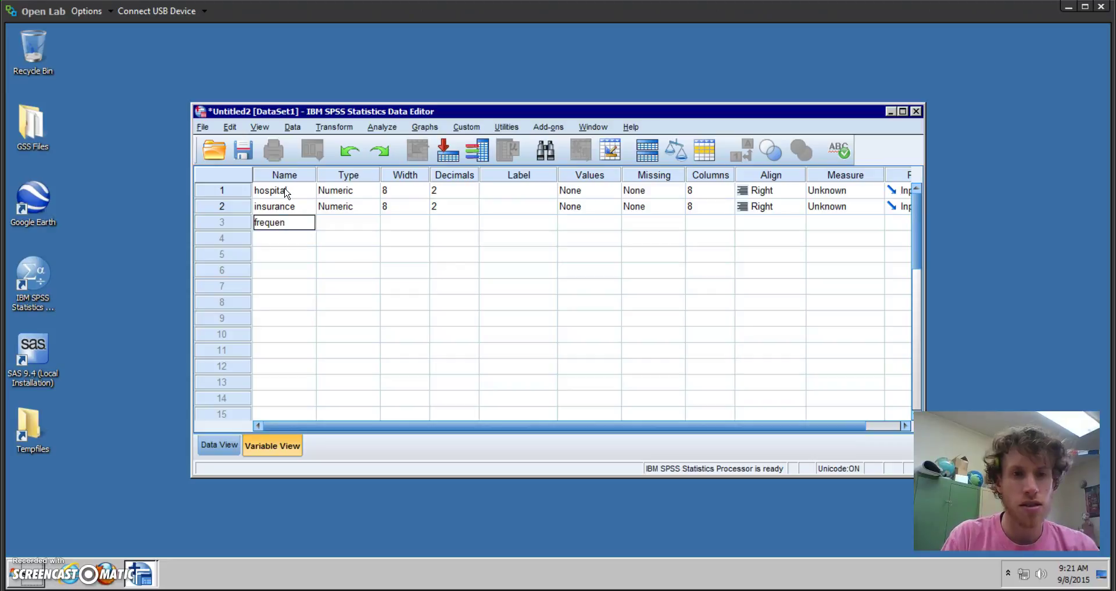
{"action": "type", "text": "cies"}
{"action": "key", "text": "Return"}
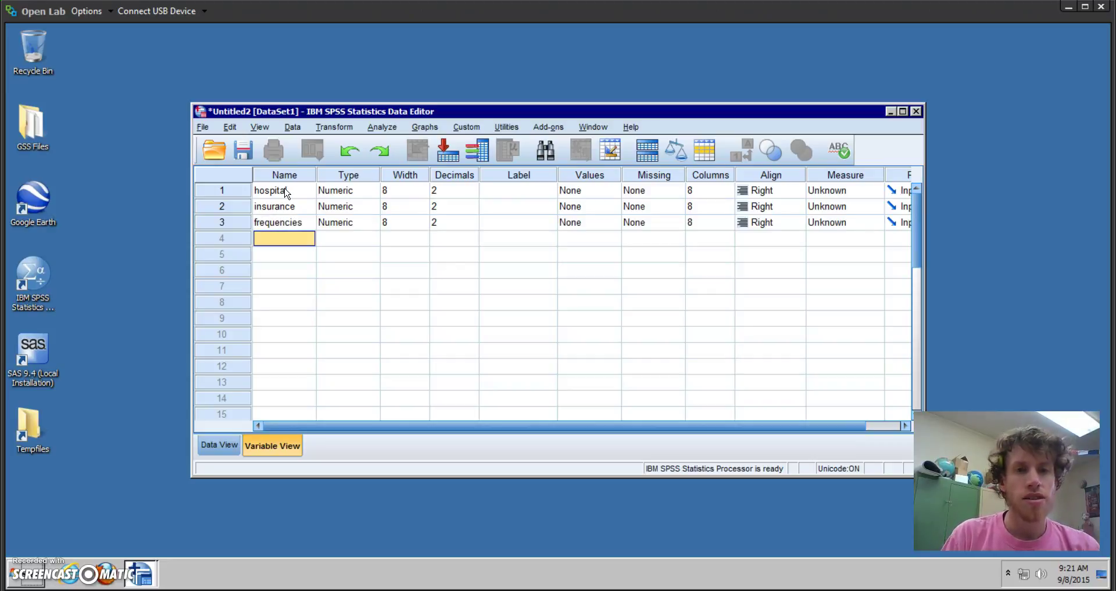
Set the number of decimals to 0 for the hospital, insurance and frequencies variables
{"action": "left_click", "coordinate": [463, 190]}
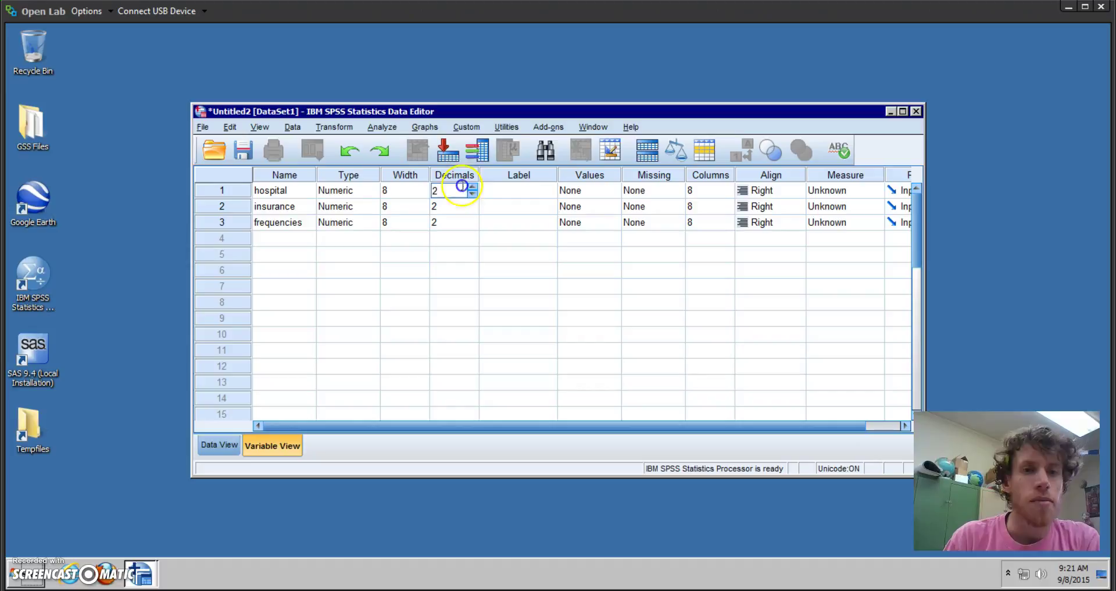
{"action": "left_click", "coordinate": [473, 194]}
{"action": "left_click", "coordinate": [474, 195]}
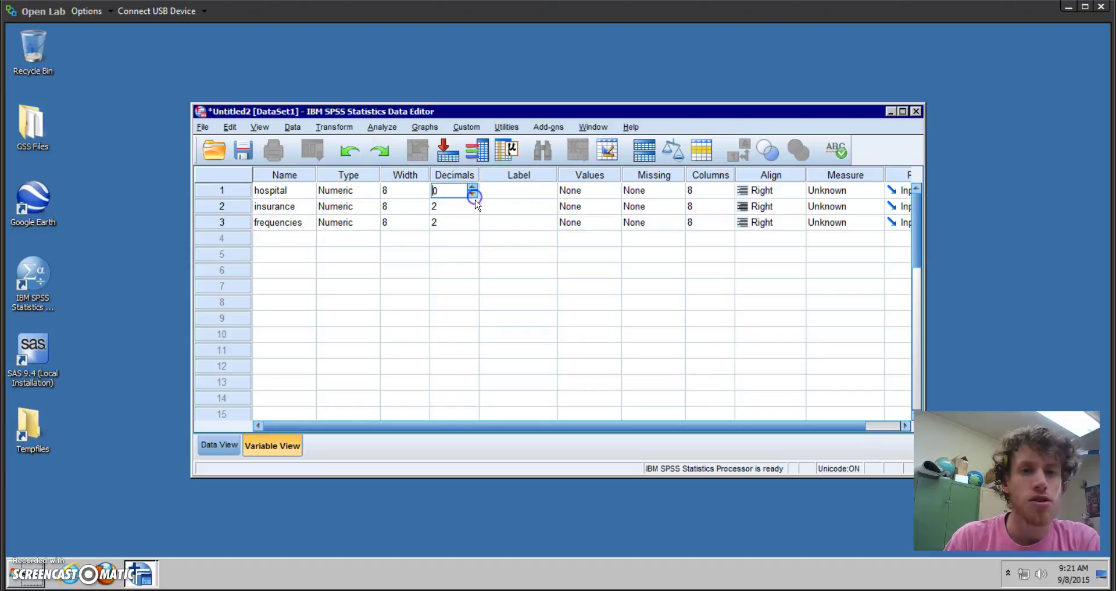
{"action": "left_click", "coordinate": [467, 211]}
{"action": "left_click", "coordinate": [473, 209]}
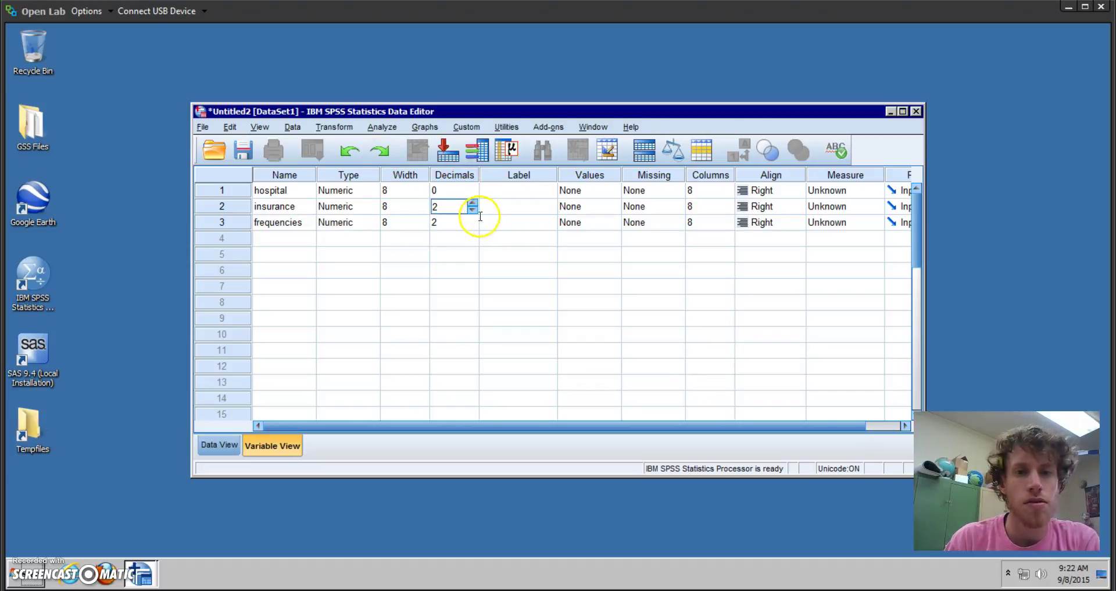
{"action": "left_click", "coordinate": [473, 210]}
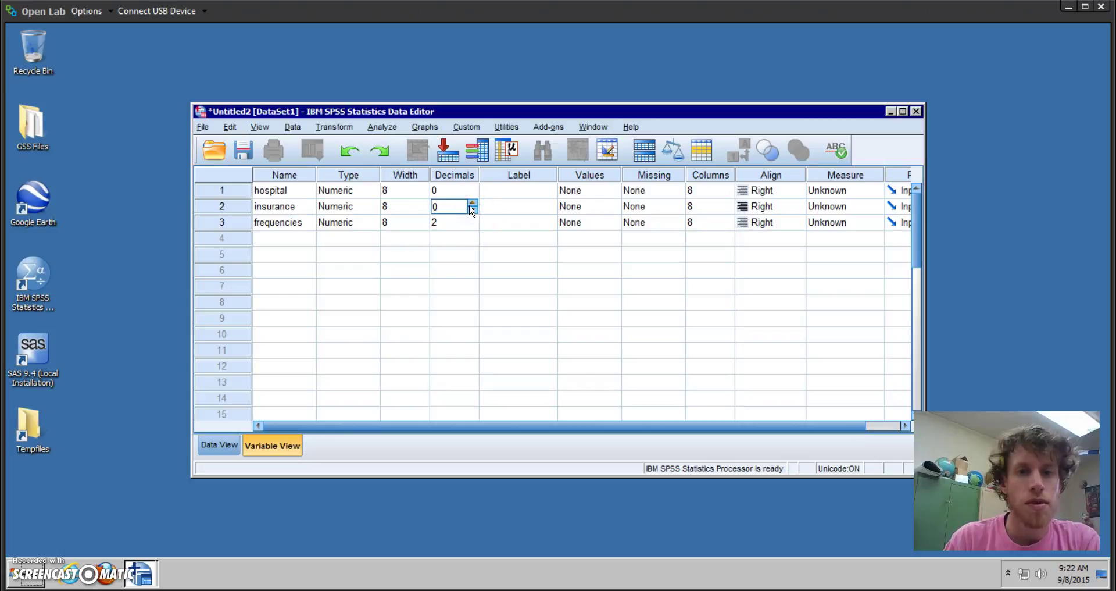
{"action": "left_click", "coordinate": [469, 223]}
{"action": "left_click", "coordinate": [473, 226]}
{"action": "left_click", "coordinate": [473, 225]}
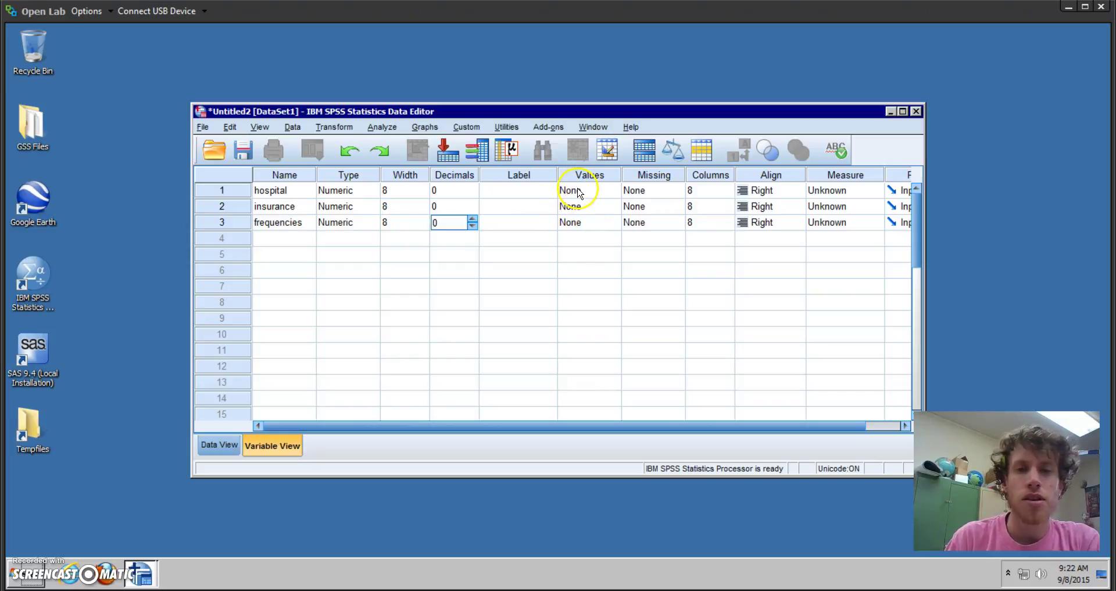
Assign value labels to the hospital variable: 1 = Public and 2 = Private
{"action": "left_click", "coordinate": [578, 193]}
{"action": "left_click", "coordinate": [611, 192]}
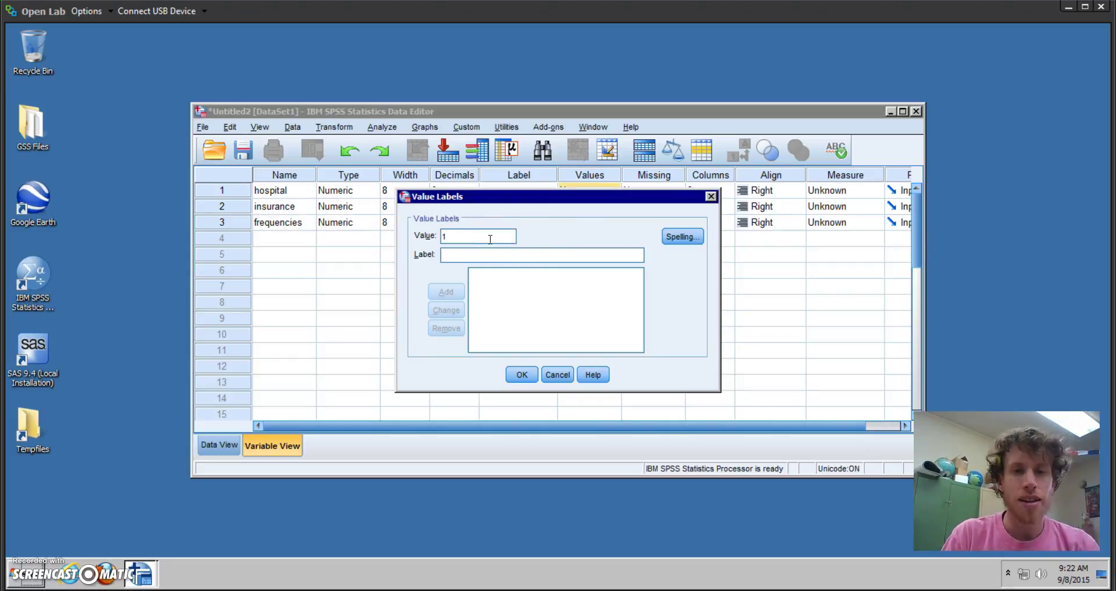
{"action": "type", "text": "Public"}
{"action": "left_click", "coordinate": [435, 294]}
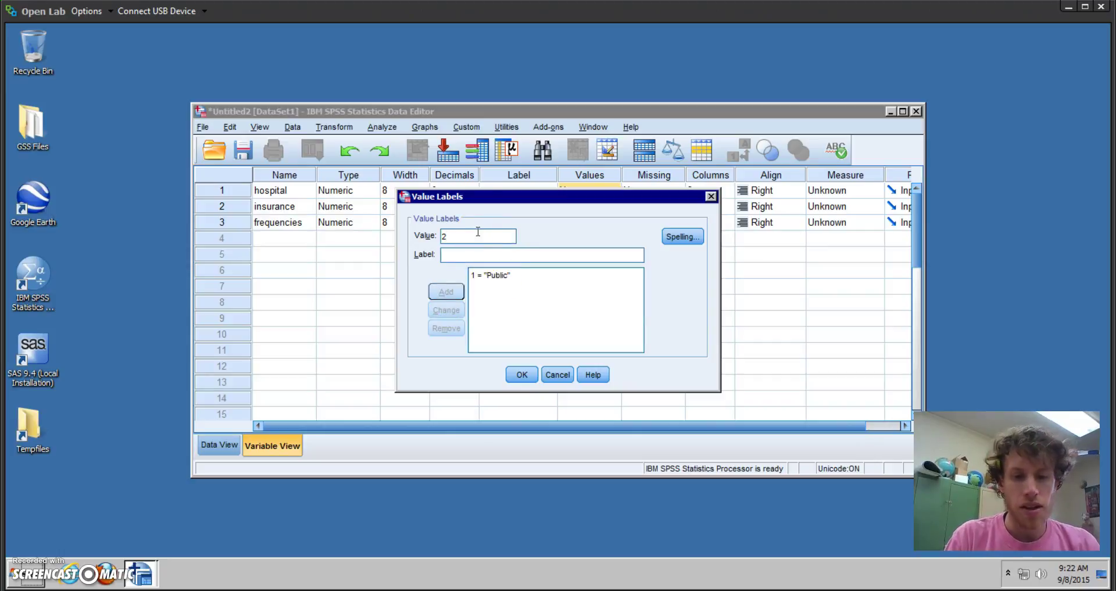
{"action": "type", "text": "Private"}
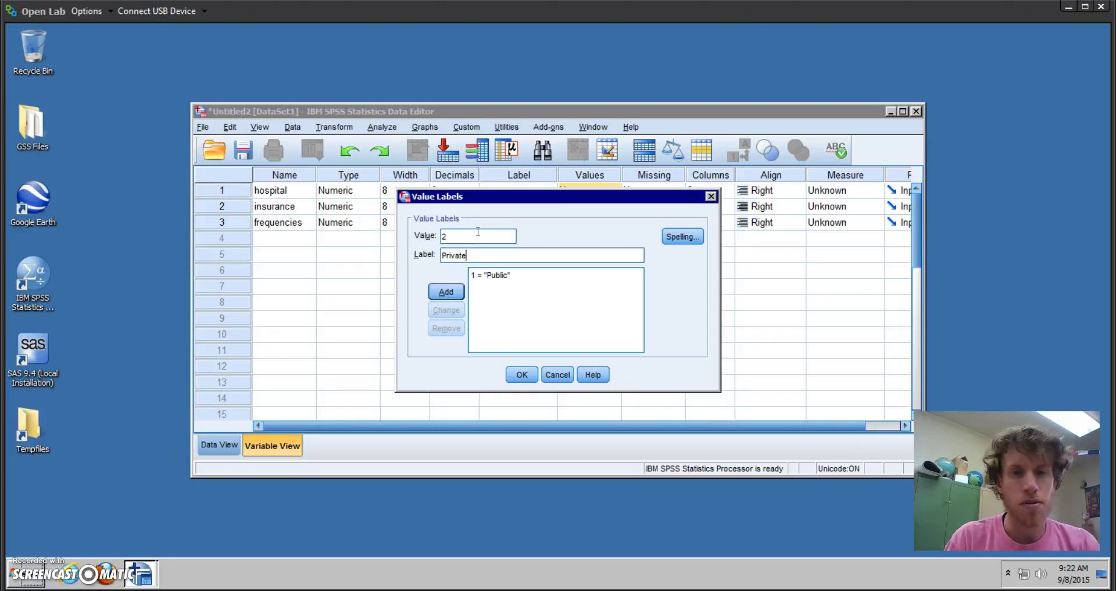
{"action": "left_click", "coordinate": [446, 291]}
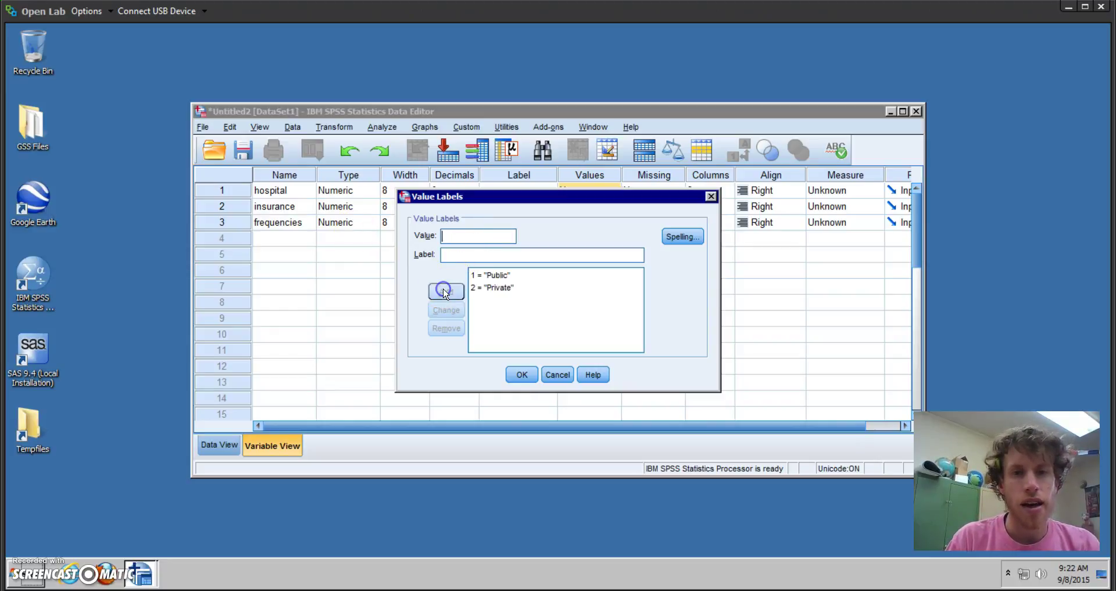
{"action": "left_click", "coordinate": [521, 375]}
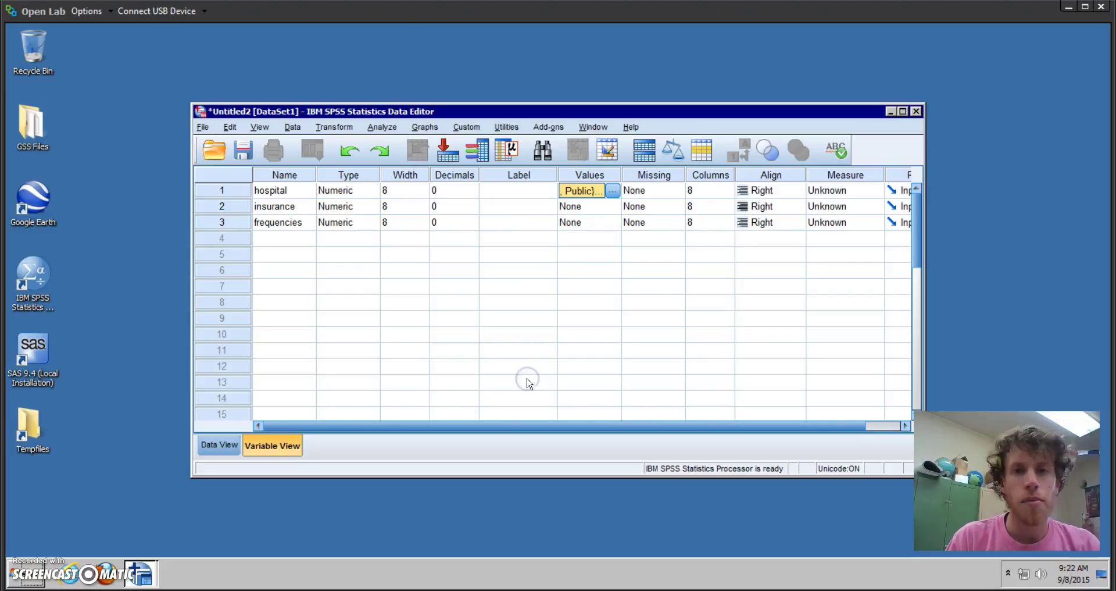
Assign value labels to the insurance variable: 1 = Insured and 2 = Uninsured
{"action": "left_click", "coordinate": [610, 207]}
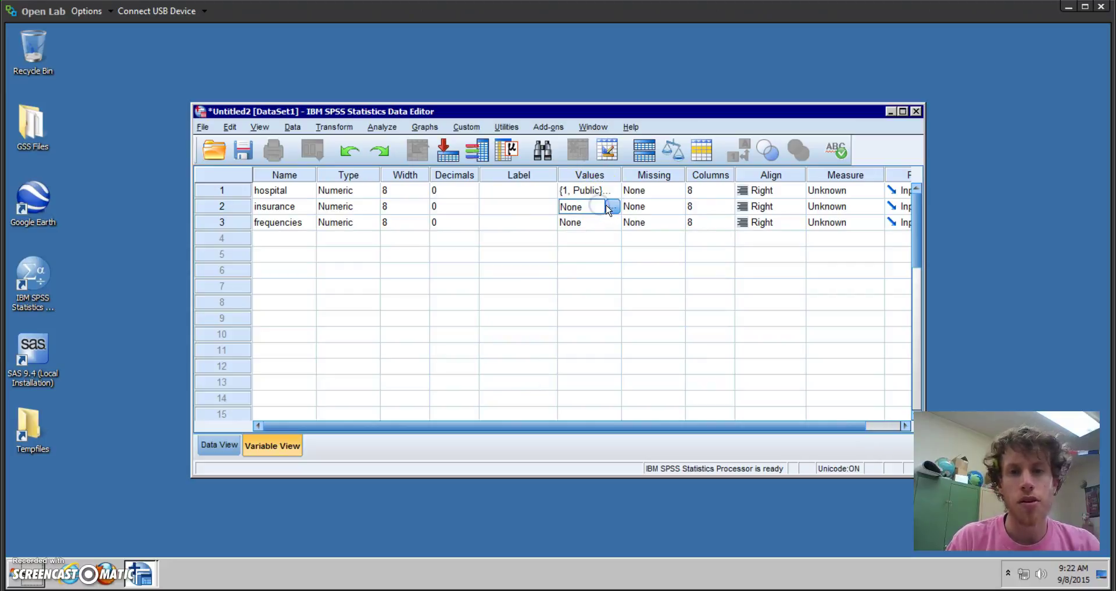
{"action": "left_click", "coordinate": [612, 208]}
{"action": "left_click", "coordinate": [500, 240]}
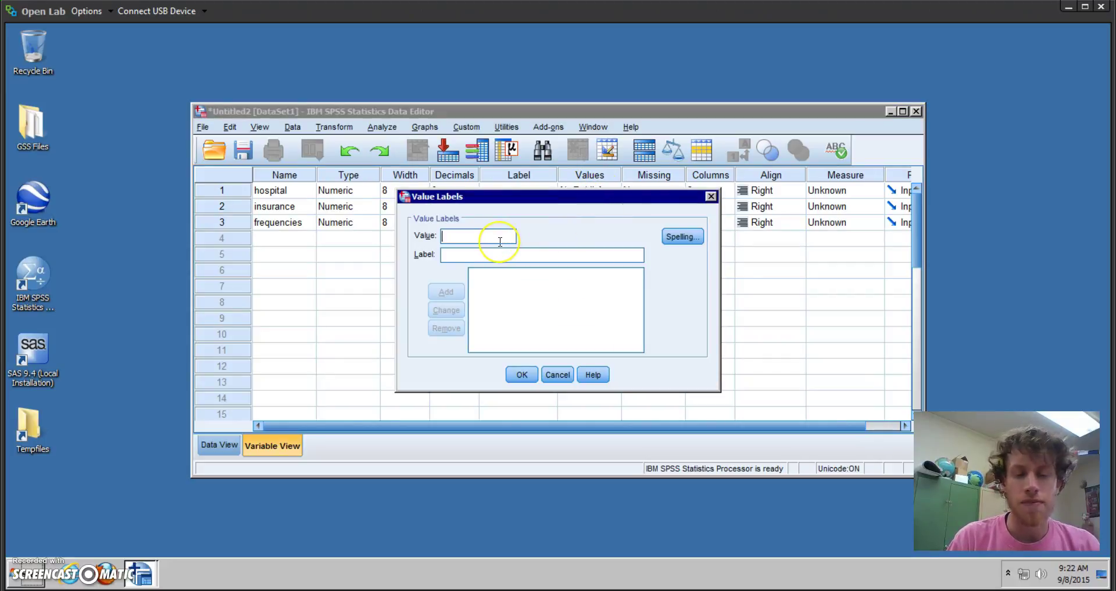
{"action": "left_click", "coordinate": [498, 255]}
{"action": "type", "text": "Insured"}
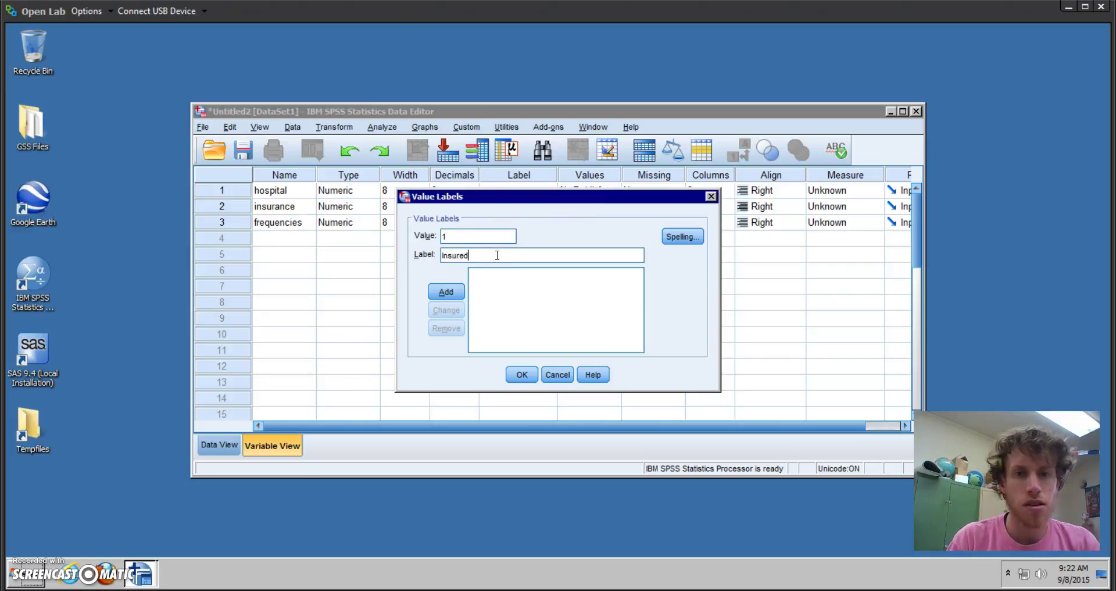
{"action": "left_click", "coordinate": [441, 289]}
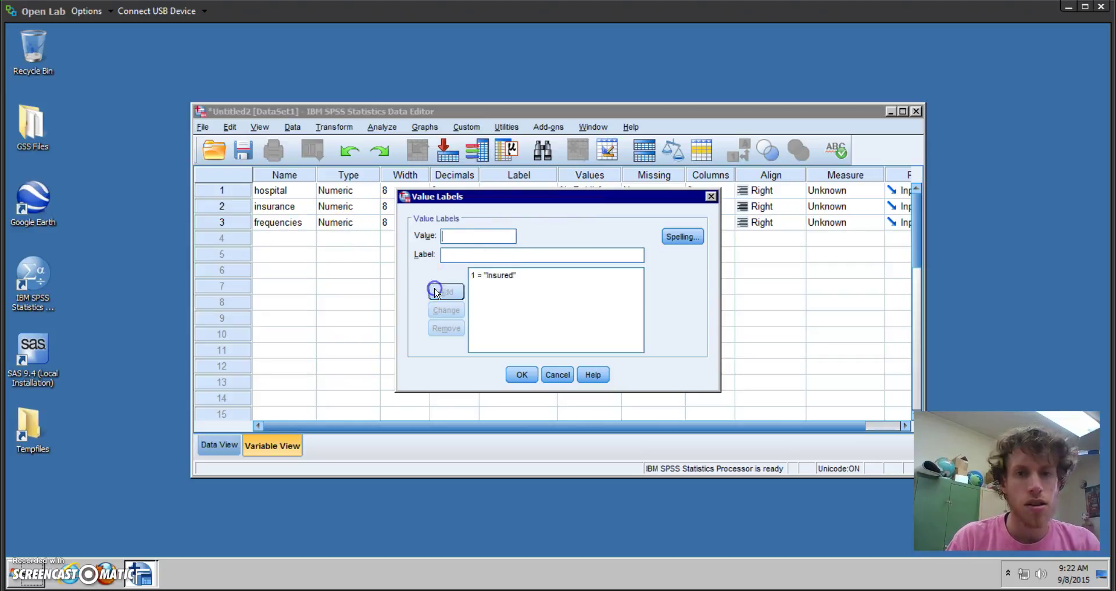
{"action": "left_click", "coordinate": [449, 256]}
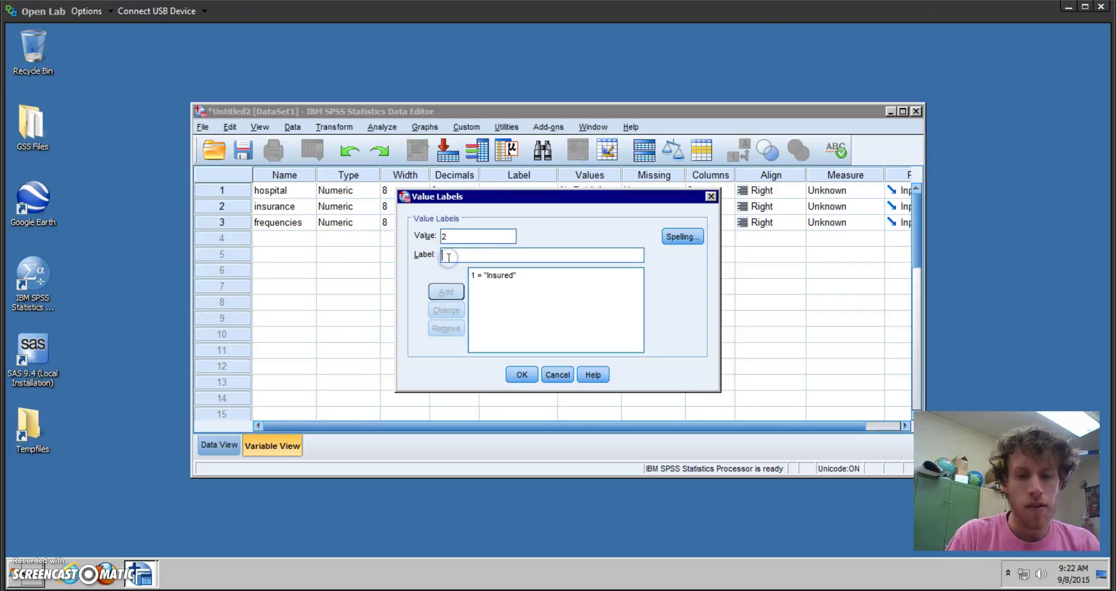
{"action": "type", "text": "Uninsured"}
{"action": "left_click", "coordinate": [449, 289]}
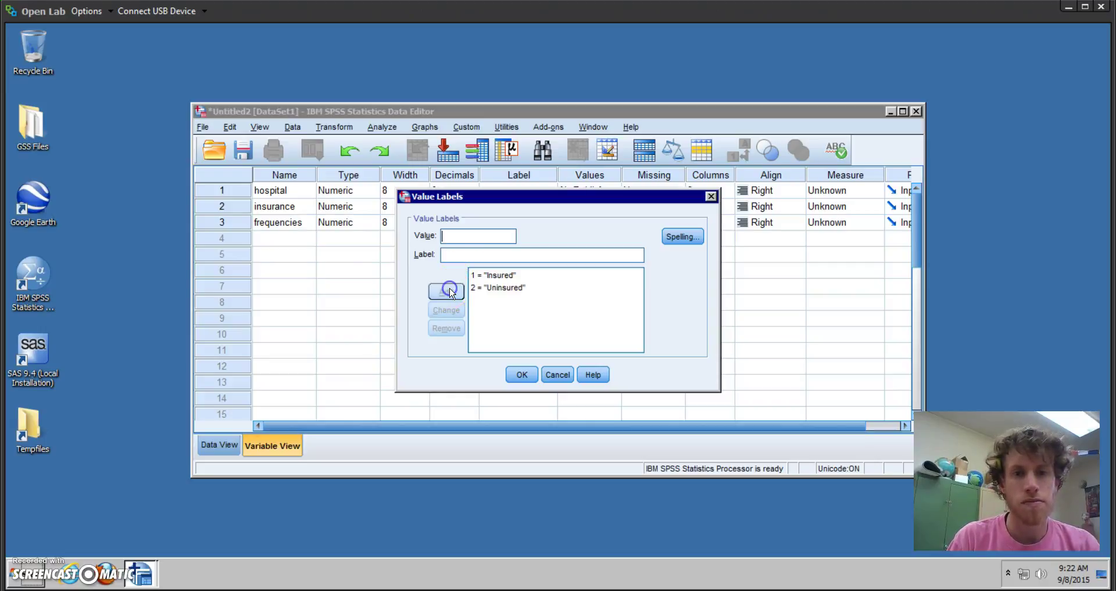
{"action": "left_click", "coordinate": [523, 375]}
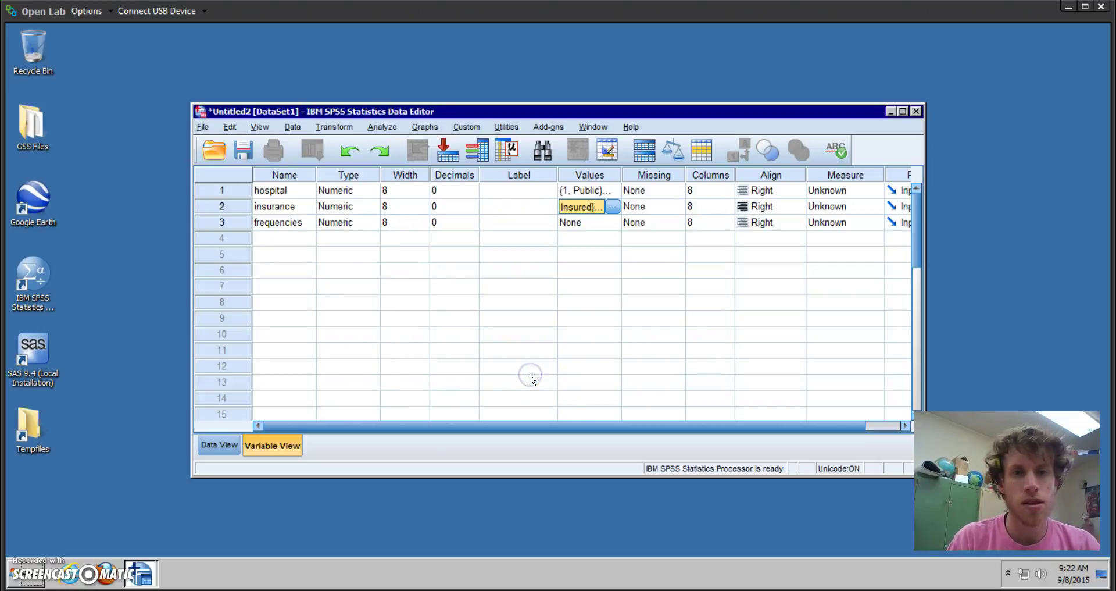
Switch to the data sheet and weight the cases by the frequencies variable
{"action": "left_click", "coordinate": [217, 445]}
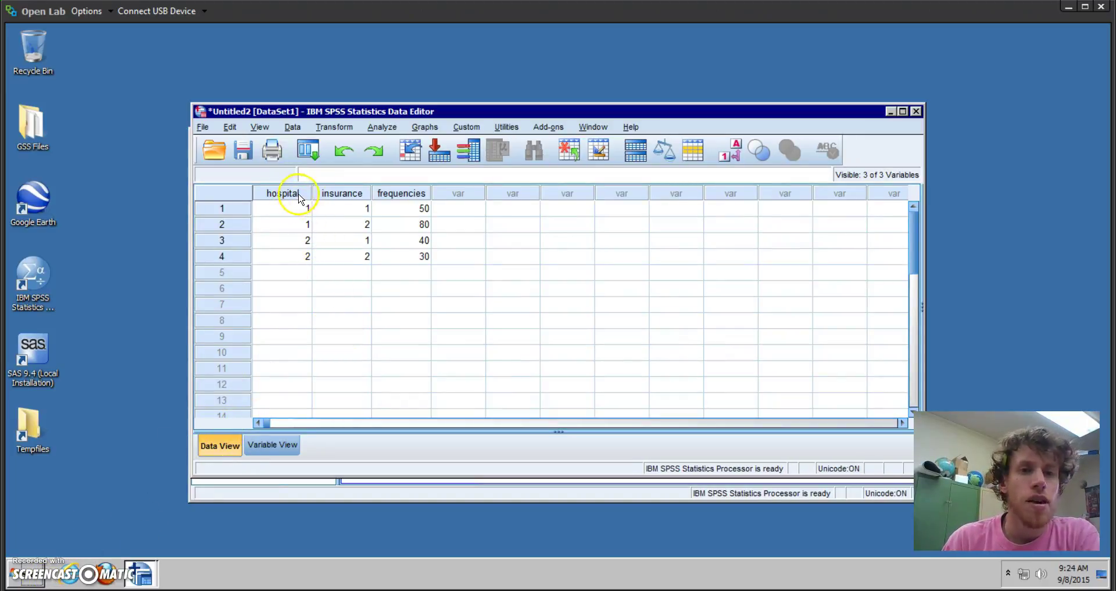
{"action": "left_click", "coordinate": [292, 127]}
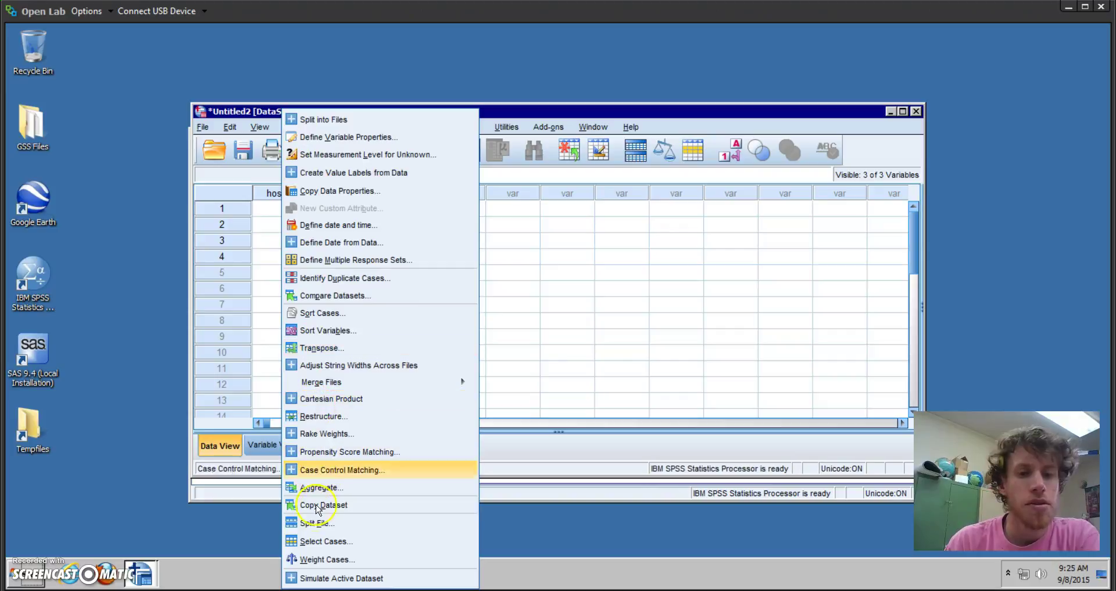
{"action": "left_click", "coordinate": [314, 559]}
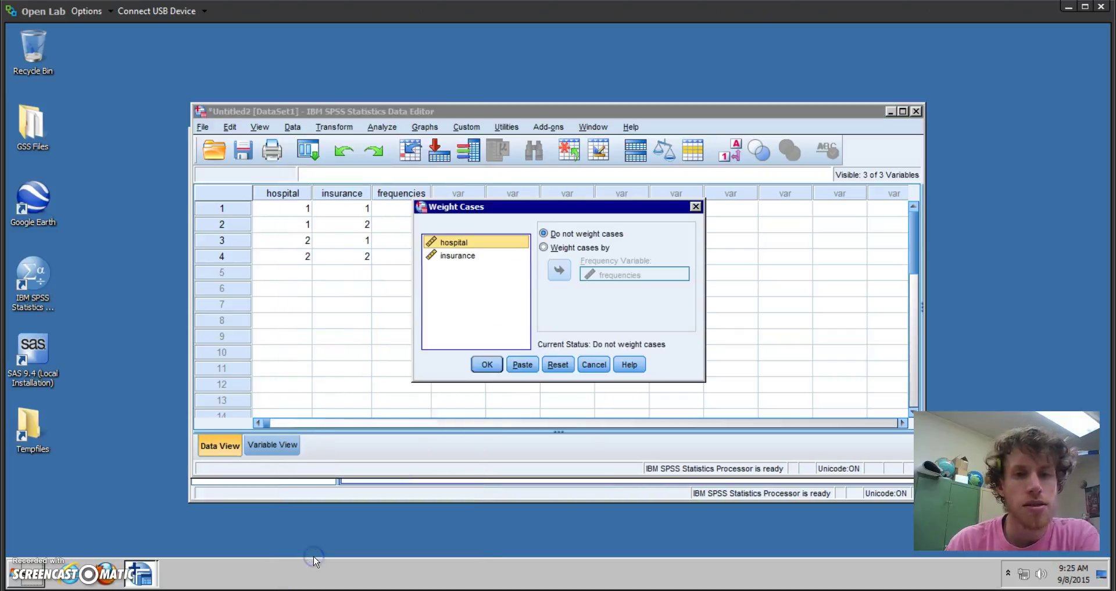
{"action": "left_click", "coordinate": [544, 248]}
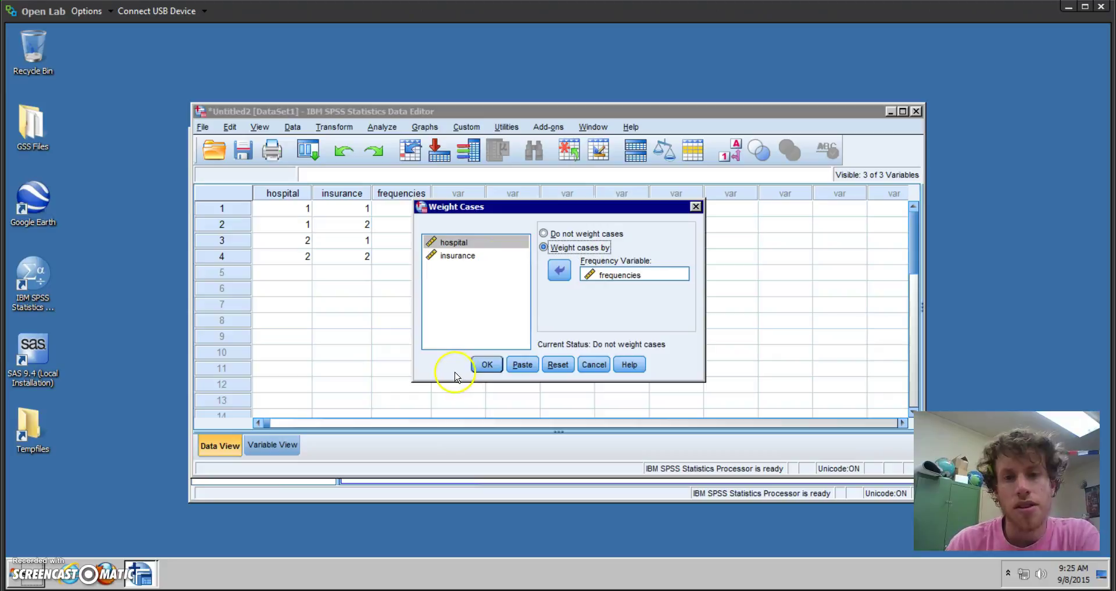
{"action": "left_click", "coordinate": [485, 365]}
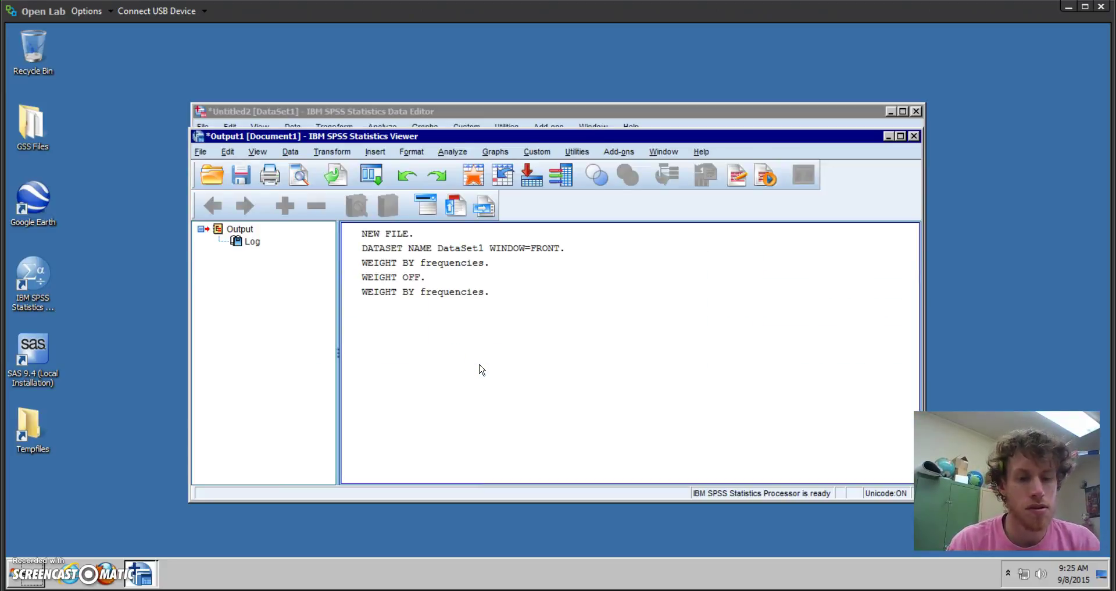
Set up a Crosstabs analysis with hospital as rows and insurance as columns, and paste it as syntax
{"action": "left_click", "coordinate": [562, 109]}
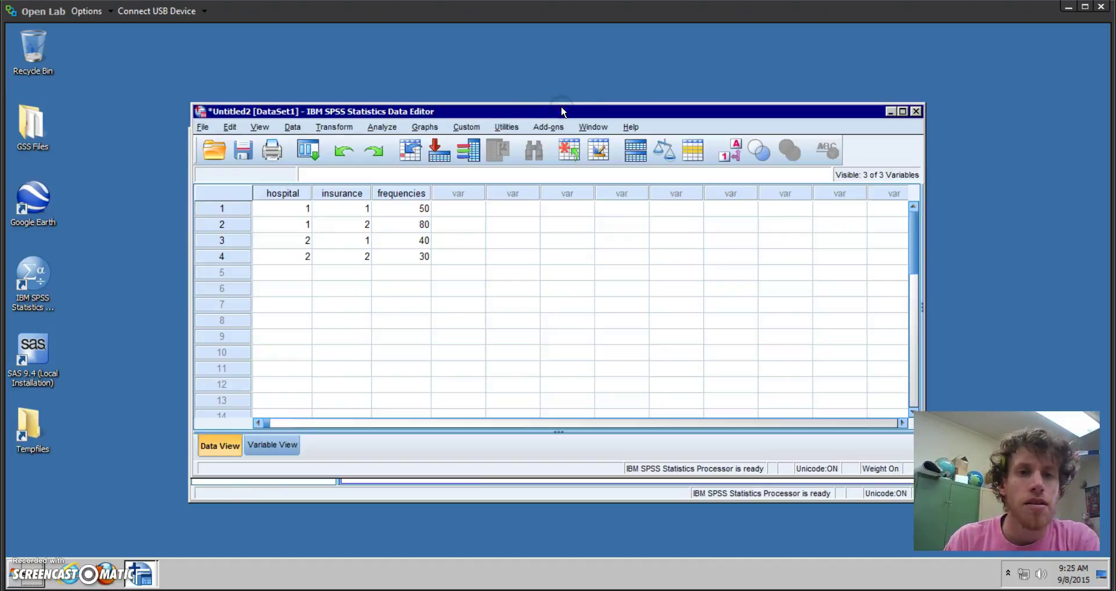
{"action": "left_click", "coordinate": [385, 128]}
{"action": "mouse_move", "coordinate": [409, 161]}
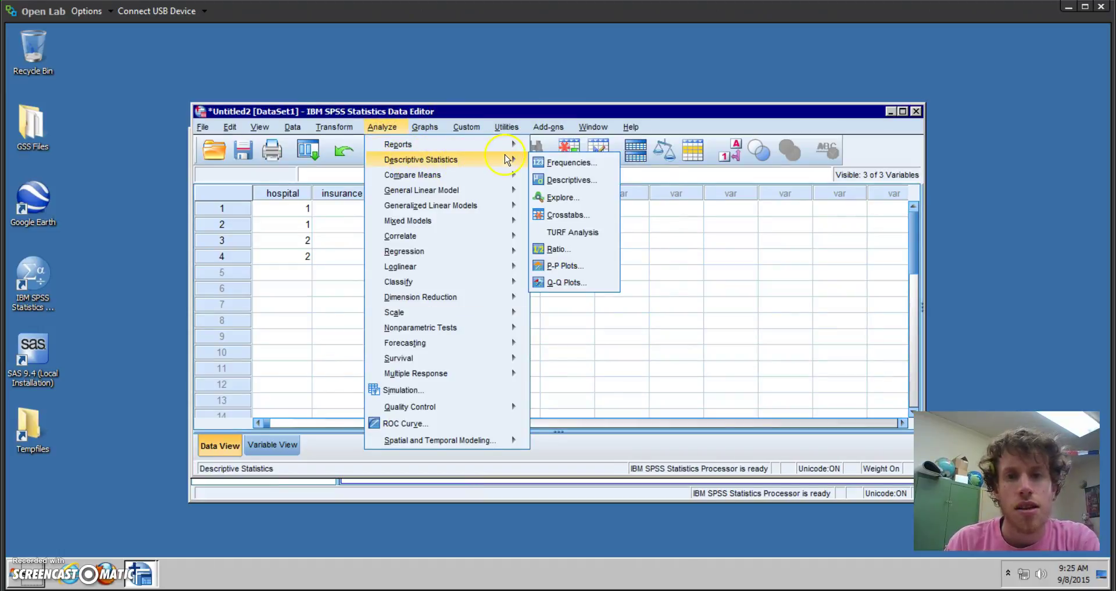
{"action": "left_click", "coordinate": [561, 215]}
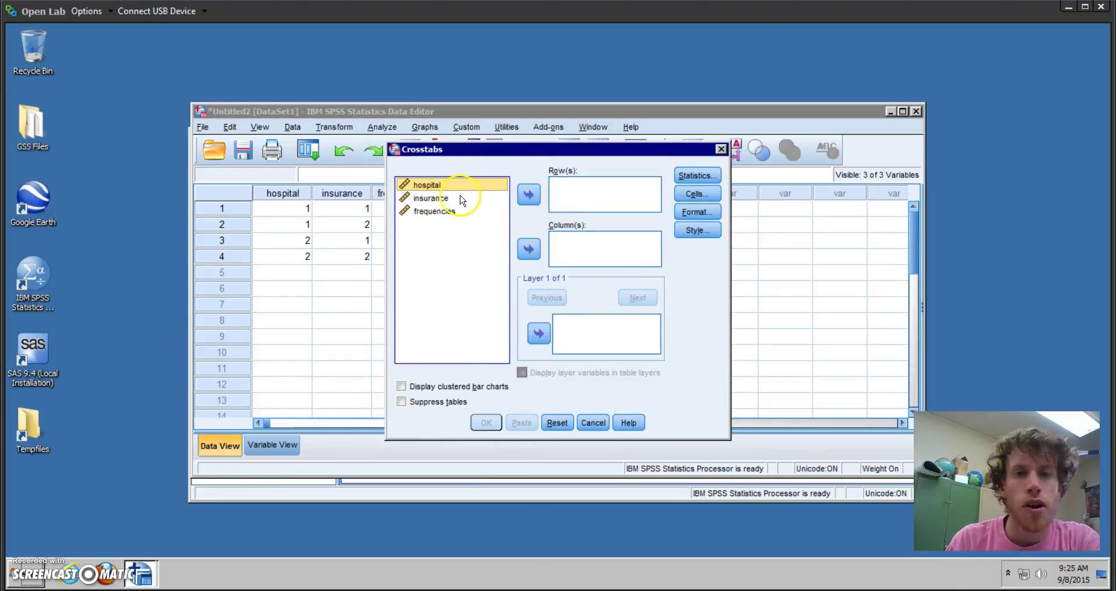
{"action": "left_click_drag", "start_coordinate": [437, 188], "coordinate": [570, 194]}
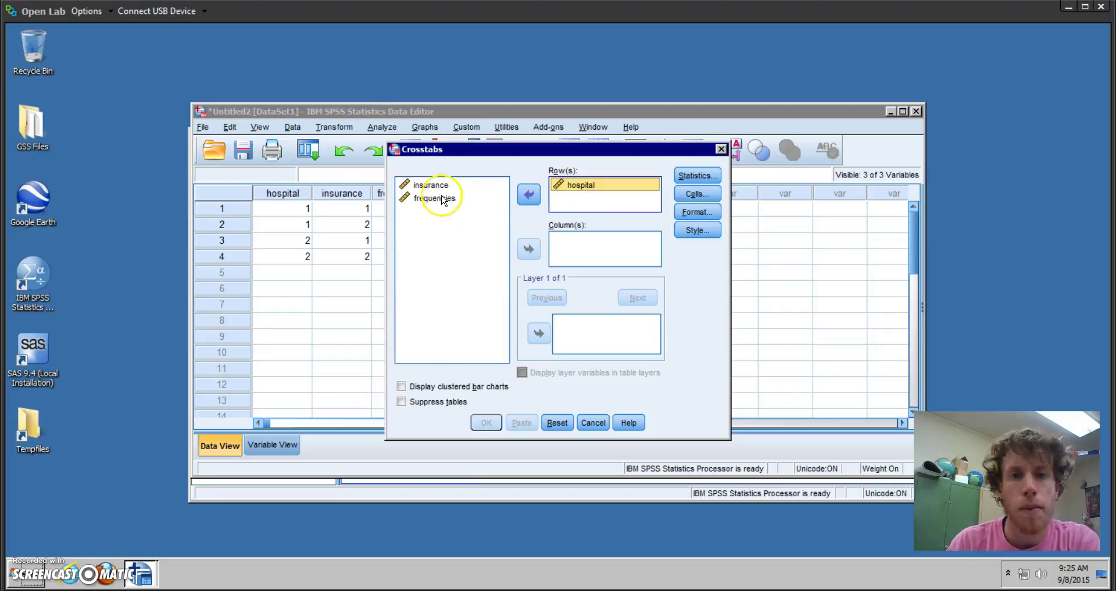
{"action": "left_click_drag", "start_coordinate": [439, 189], "coordinate": [573, 250]}
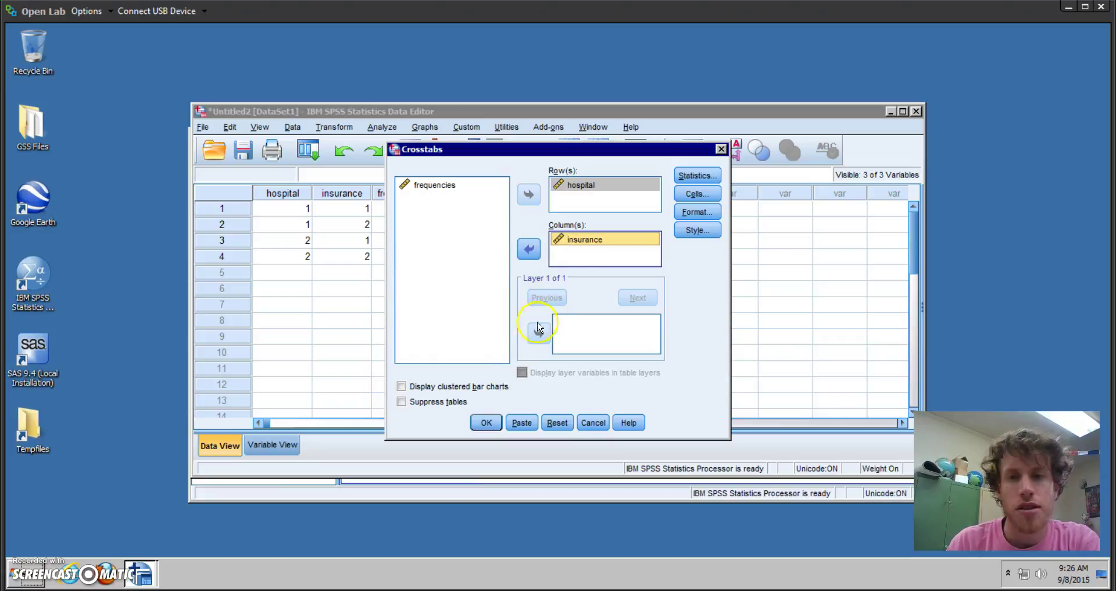
{"action": "left_click", "coordinate": [521, 424]}
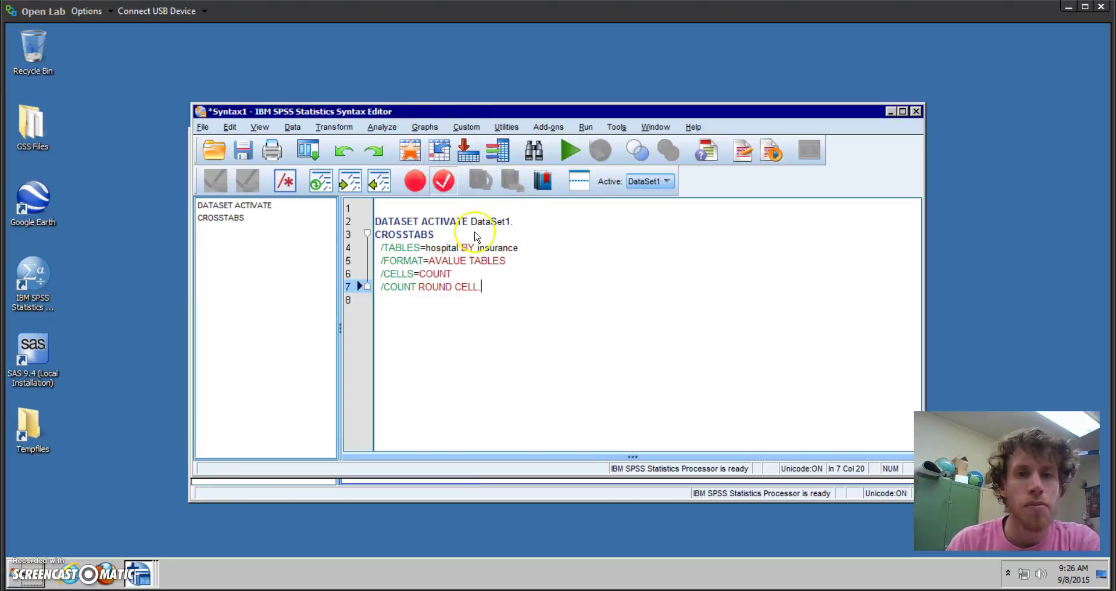
Run the pasted Crosstabs syntax and select the hospital * insurance crosstabulation table in the output
{"action": "left_click", "coordinate": [569, 152]}
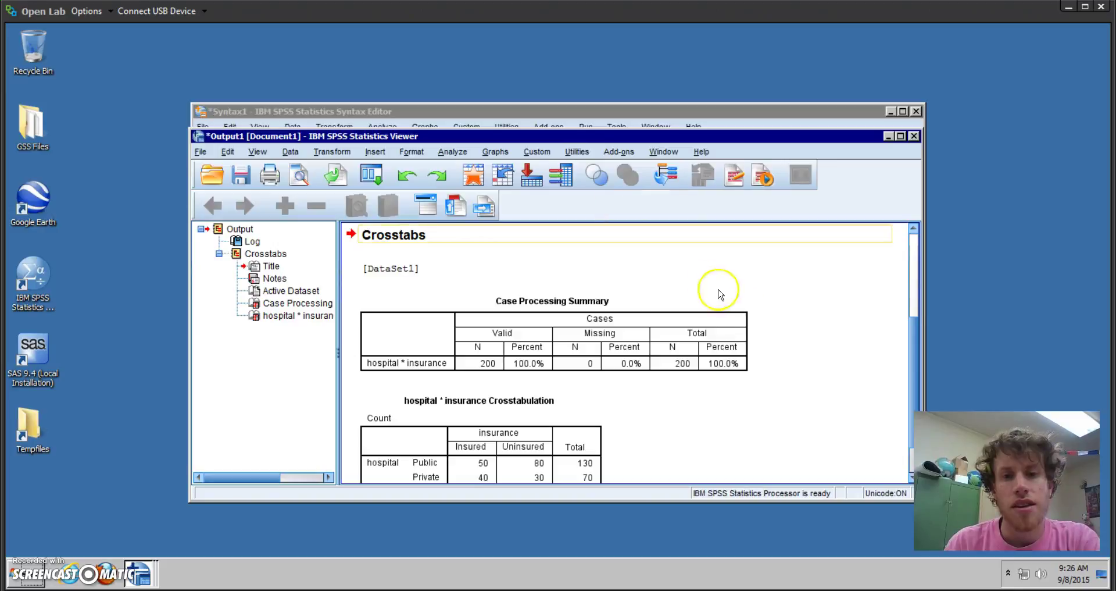
{"action": "left_click_drag", "start_coordinate": [913, 328], "coordinate": [913, 357]}
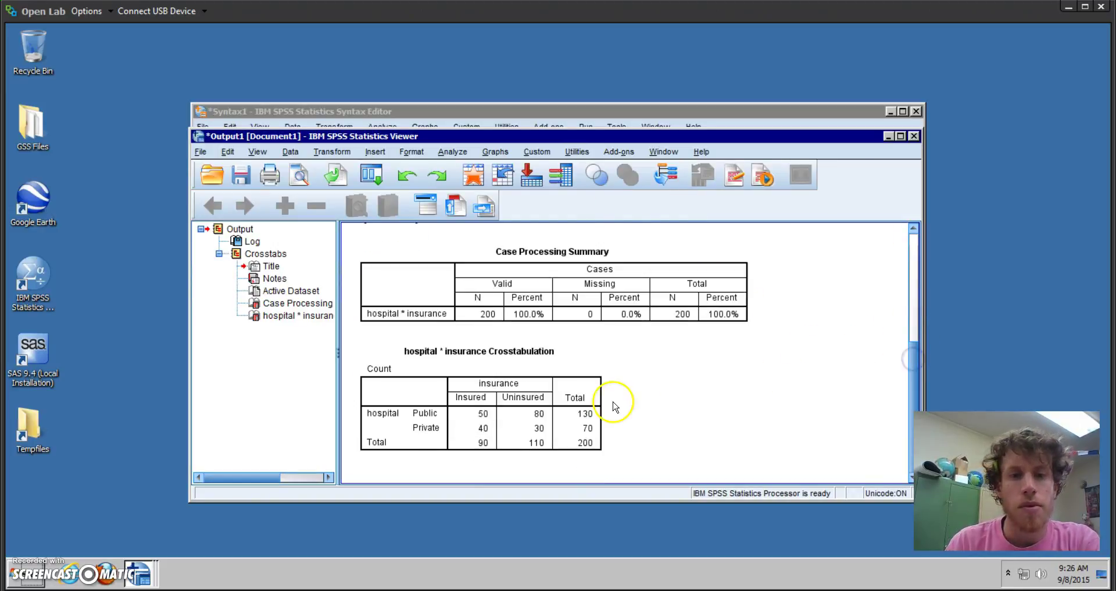
{"action": "left_click", "coordinate": [419, 436]}
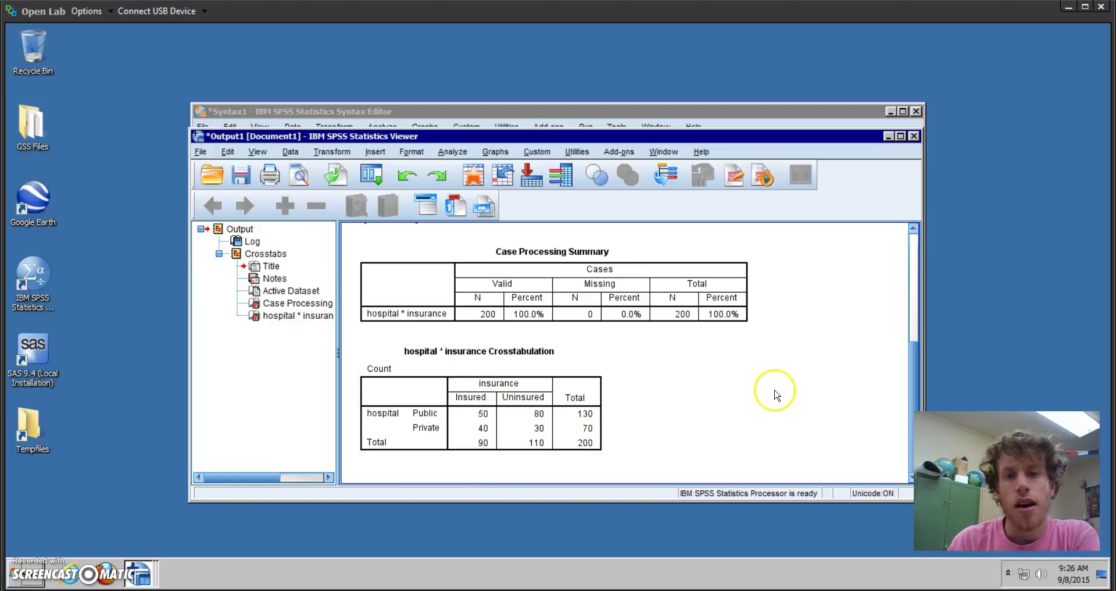
{"action": "left_click", "coordinate": [588, 351]}
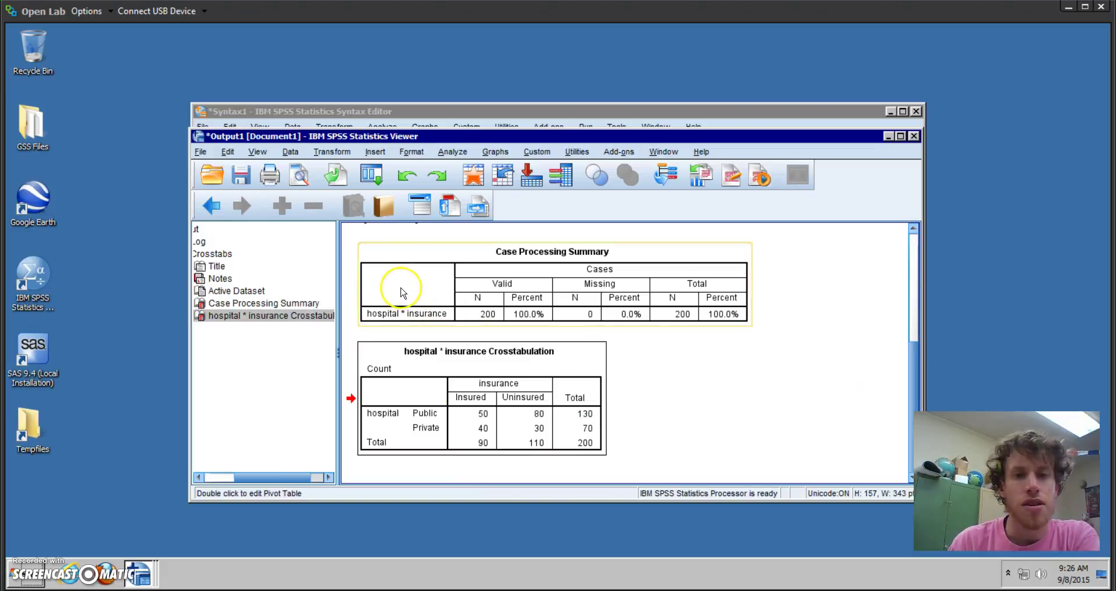